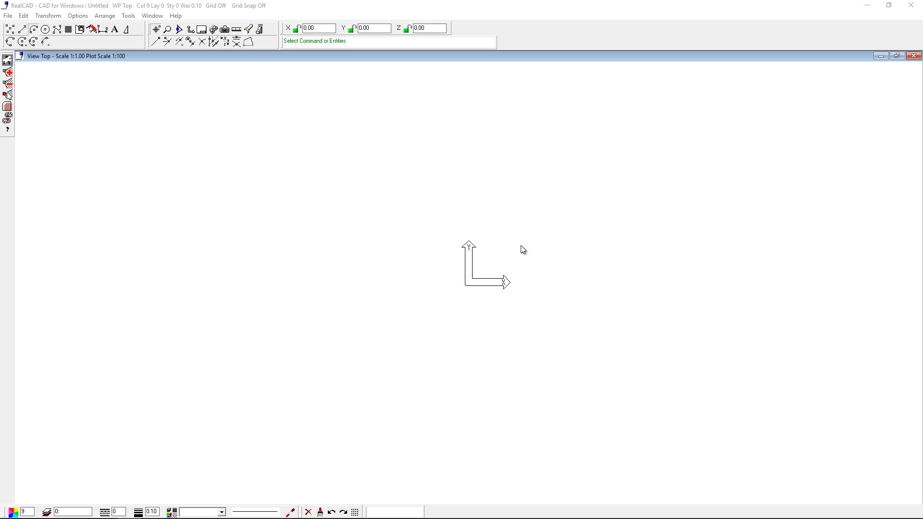
# Set the X and Y grid spacing and reference grid values to 50, with grid display and snap to grid enabled
pyautogui.moveTo(521, 245); pyautogui.dragTo(478, 282, button='middle')
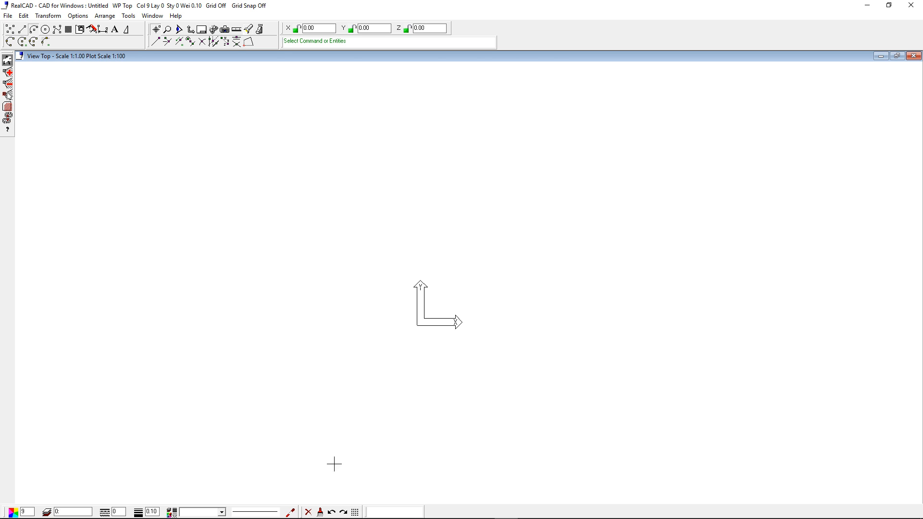
pyautogui.click(355, 512)
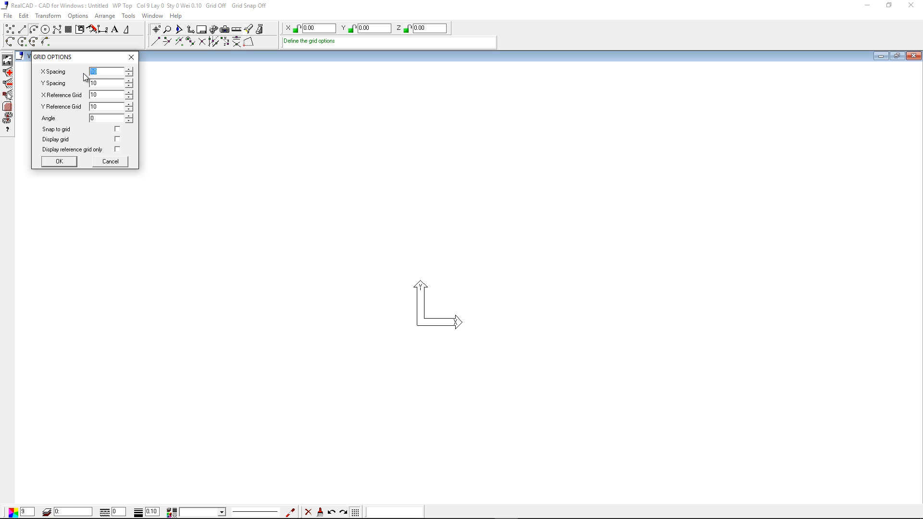
pyautogui.write('50')
pyautogui.press('Tab')
pyautogui.write('50')
pyautogui.press('Tab')
pyautogui.write('50')
pyautogui.press('Tab')
pyautogui.write('50')
pyautogui.click(69, 162)
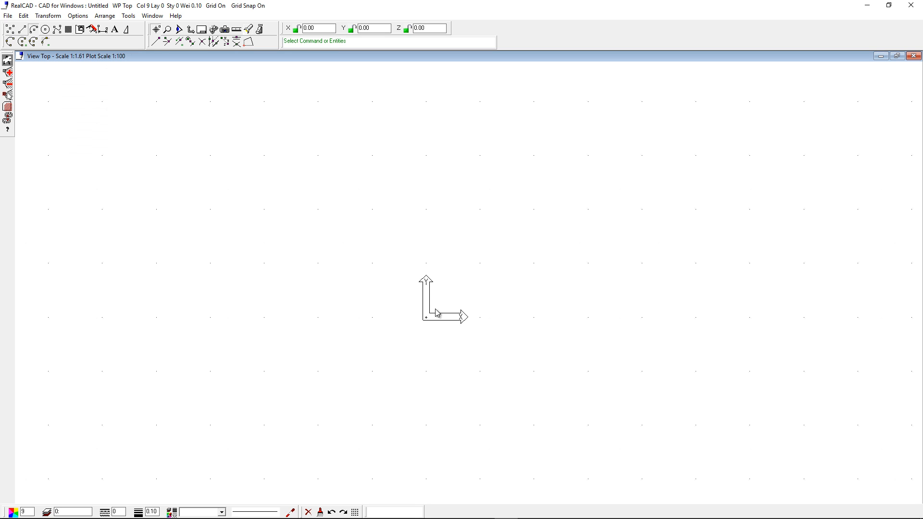
# Draw a closed line outline from the origin, 500 wide and 450 high, with a 200 by 200 bevel at the upper-left corner
pyautogui.scroll(-2, 437, 314)
pyautogui.scroll(-1, 520, 293)
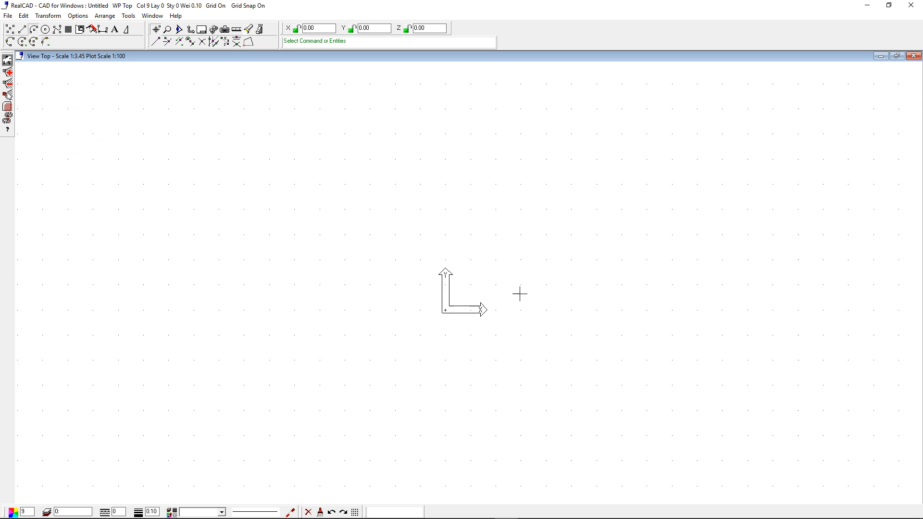
pyautogui.moveTo(525, 275); pyautogui.dragTo(444, 329, button='middle')
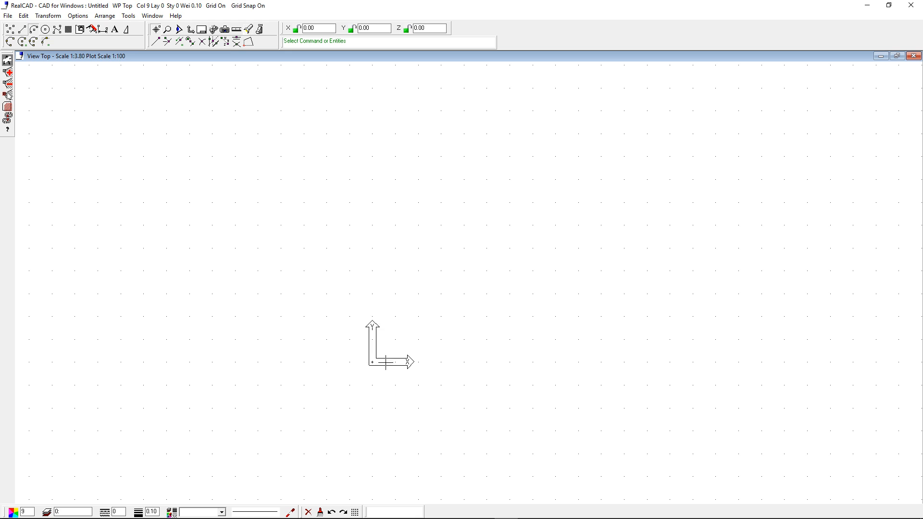
pyautogui.click(22, 29)
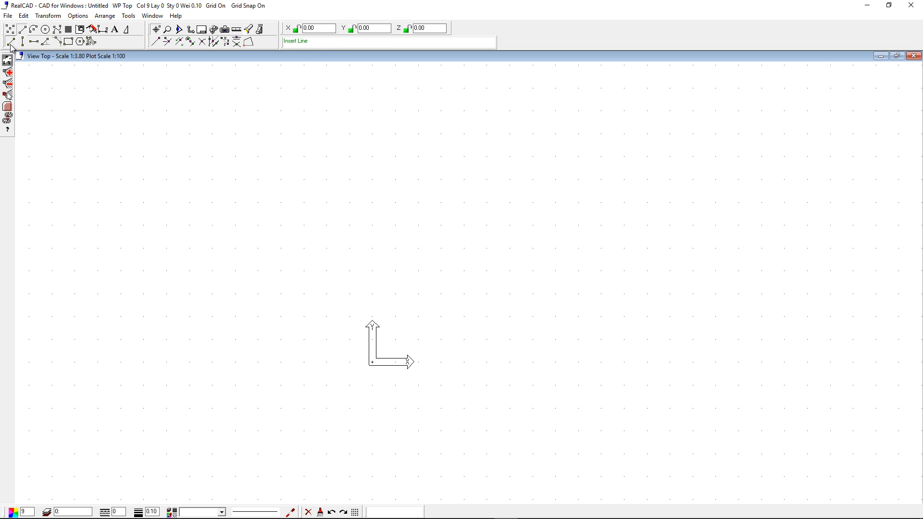
pyautogui.click(11, 42)
pyautogui.click(371, 362)
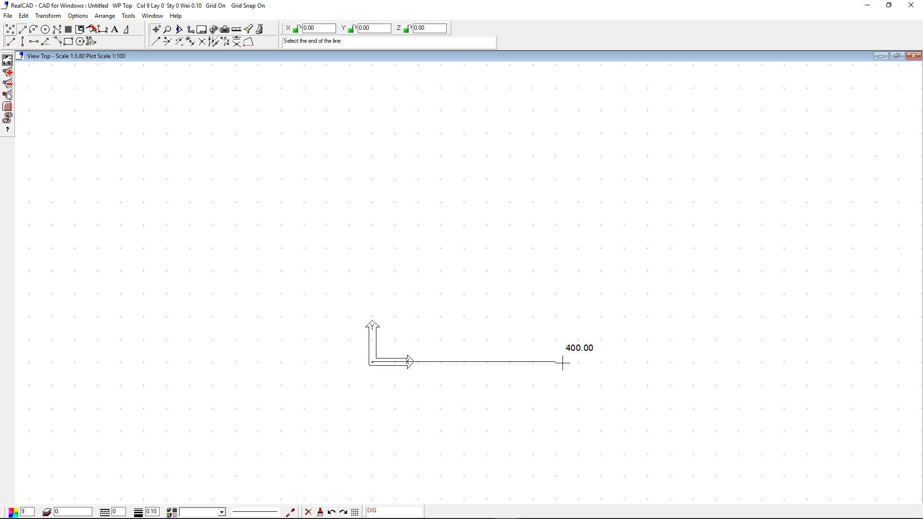
pyautogui.click(602, 362)
pyautogui.click(602, 155)
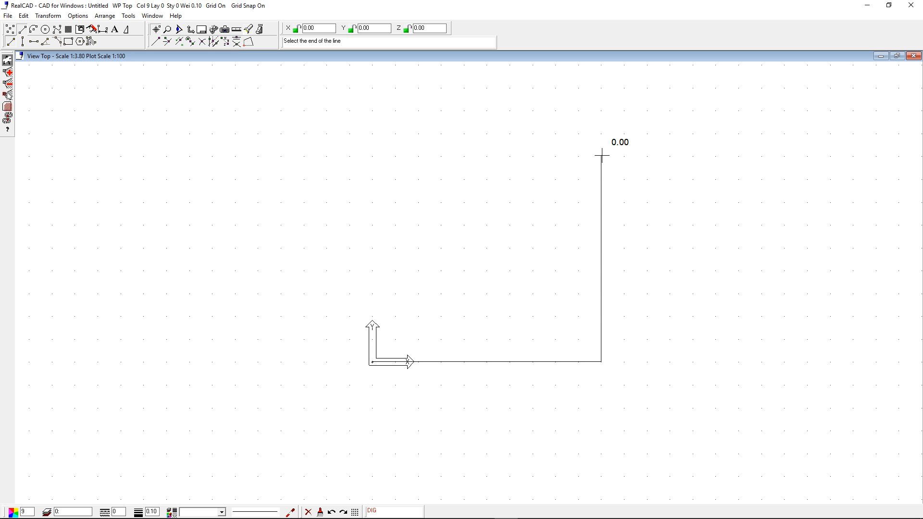
pyautogui.click(465, 156)
pyautogui.click(372, 248)
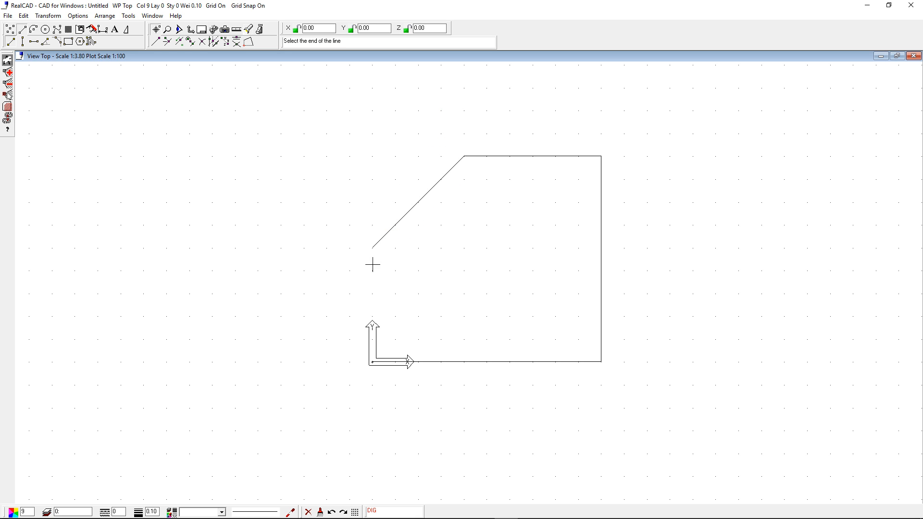
pyautogui.click(372, 362)
pyautogui.press('Escape')
# Insert two circles of radius 50 inside the outline, centred at X 400, Y 350 and at X 100, Y 100
pyautogui.click(47, 32)
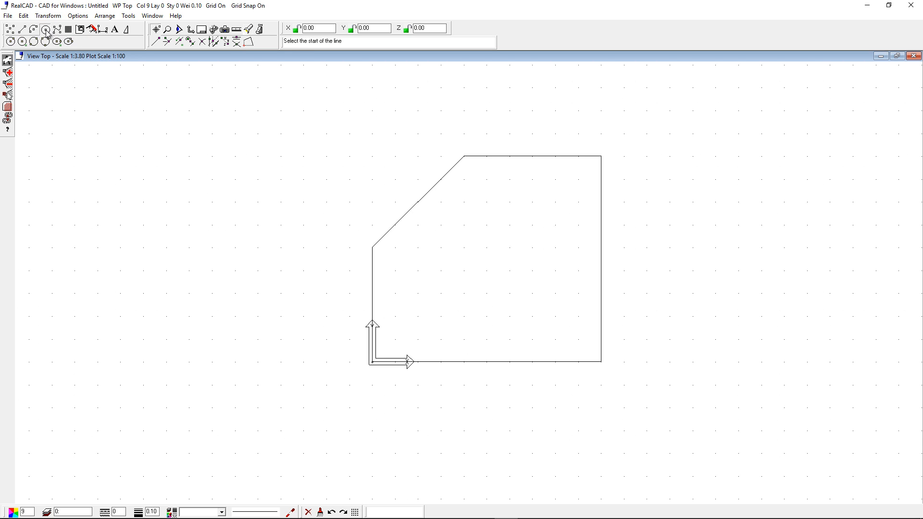
pyautogui.click(21, 43)
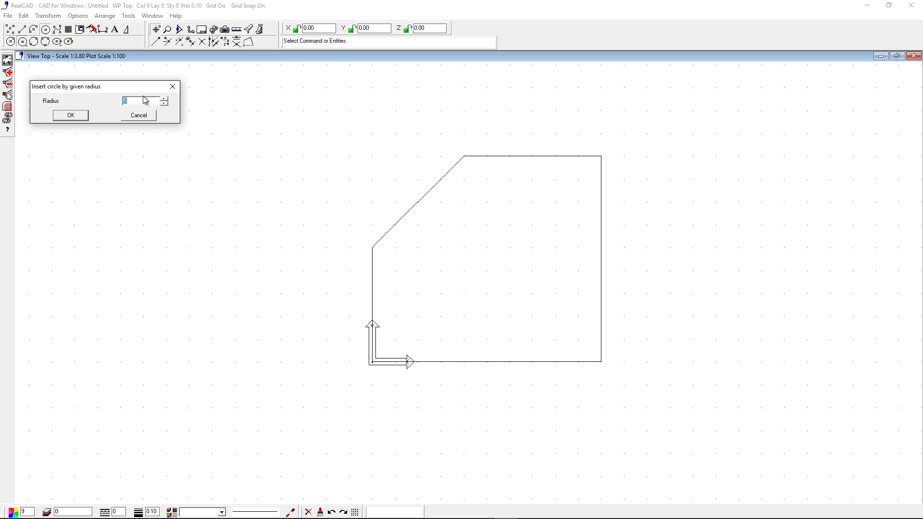
pyautogui.write('50')
pyautogui.click(77, 115)
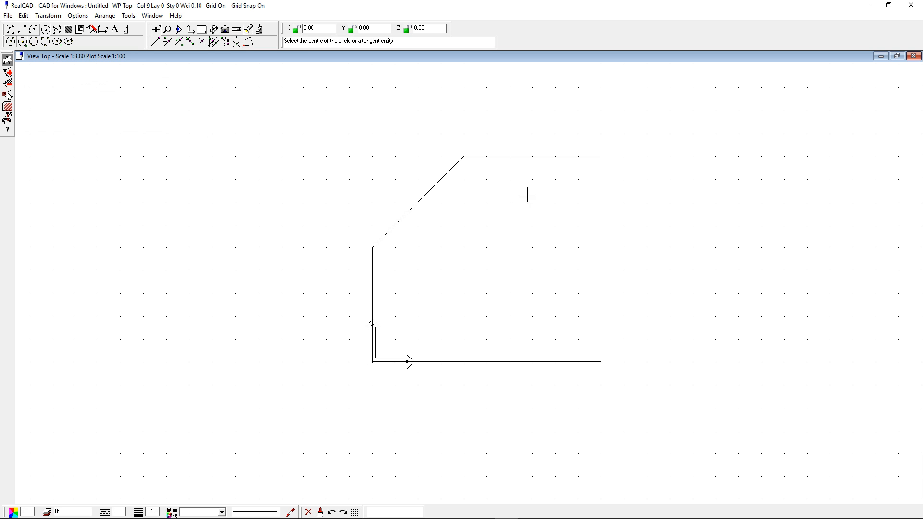
pyautogui.click(556, 202)
pyautogui.click(421, 327)
pyautogui.press('Escape')
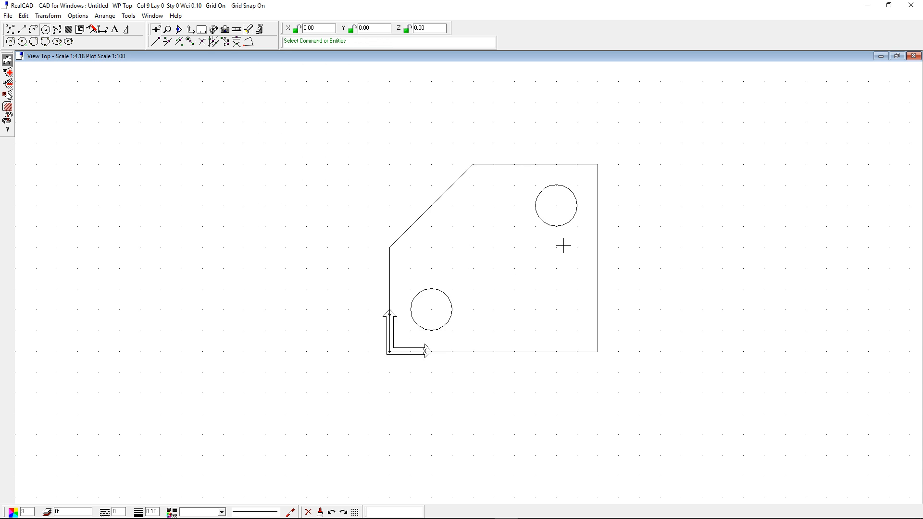
# Fillet the outline's upper-right and lower-left corners with a radius of 50
pyautogui.click(33, 29)
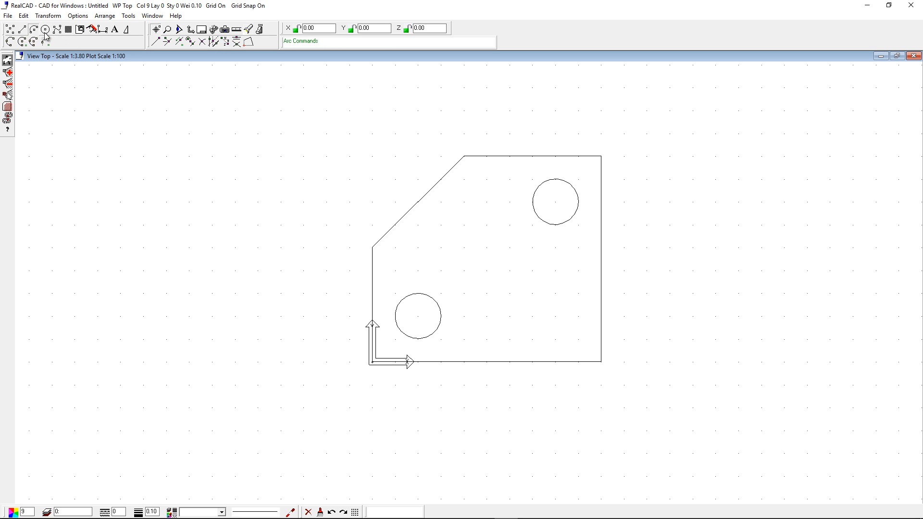
pyautogui.click(50, 44)
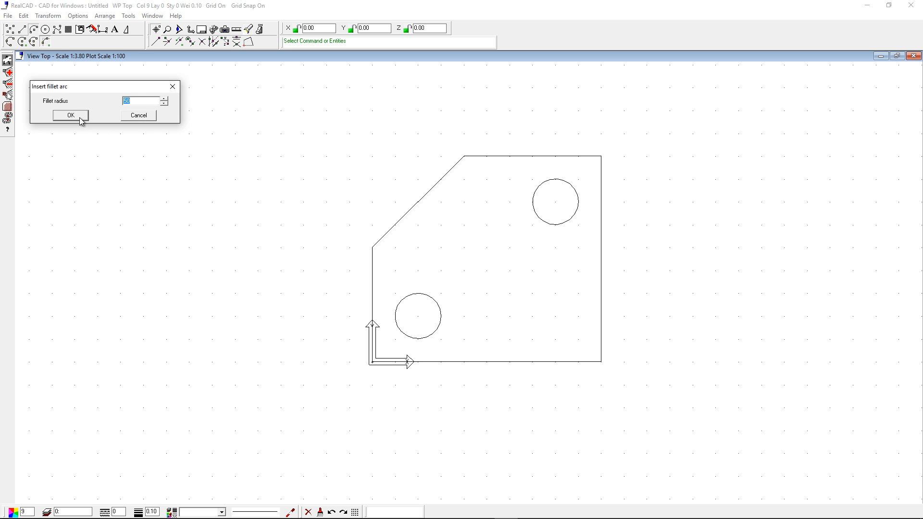
pyautogui.click(71, 115)
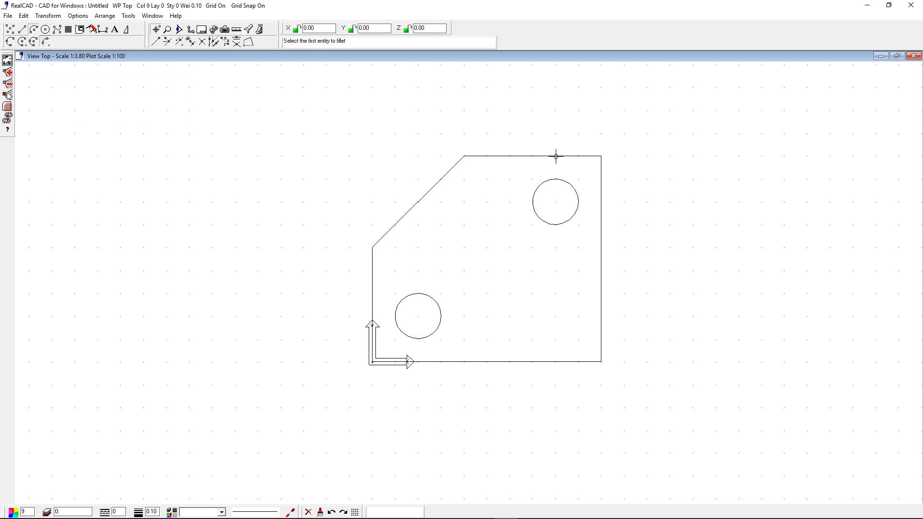
pyautogui.click(556, 156)
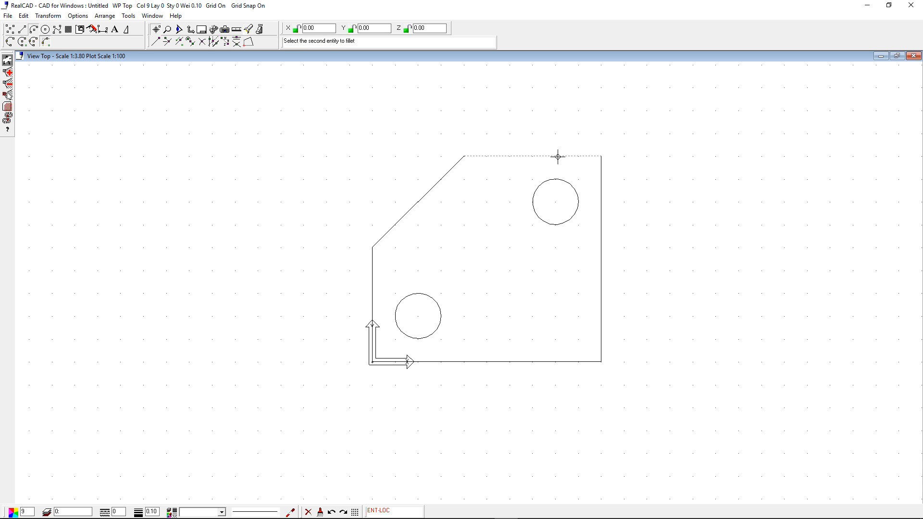
pyautogui.click(601, 177)
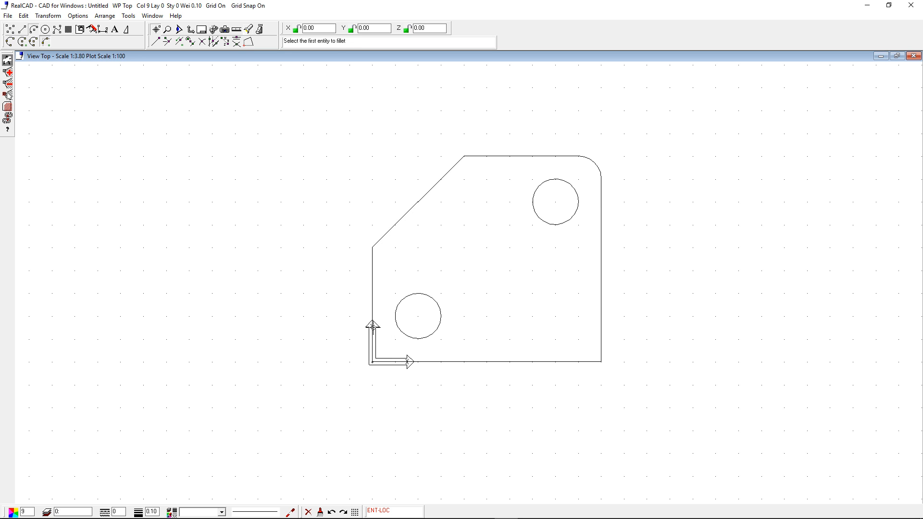
pyautogui.click(372, 327)
pyautogui.click(390, 361)
pyautogui.scroll(2, 423, 360)
pyautogui.press('Escape')
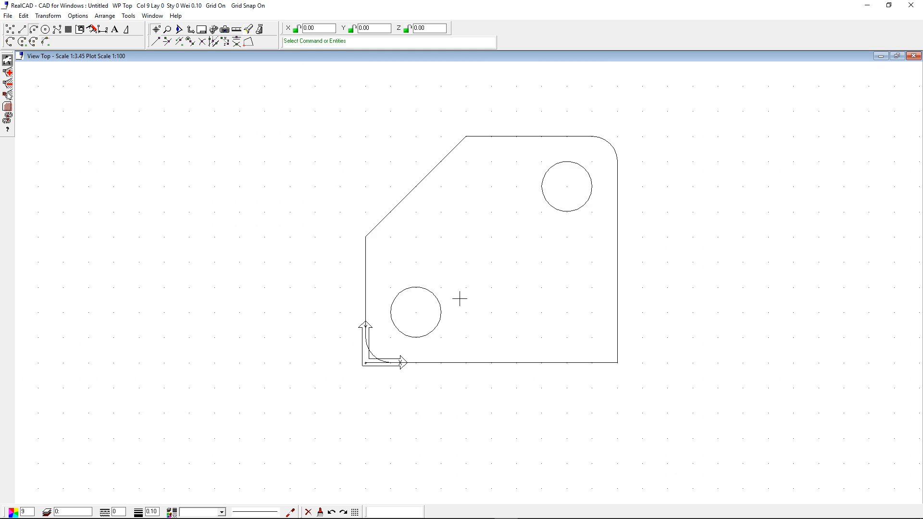
# Add a horizontal dimension to the outline's bottom edge, placed about 150 below it
pyautogui.scroll(-3, 461, 297)
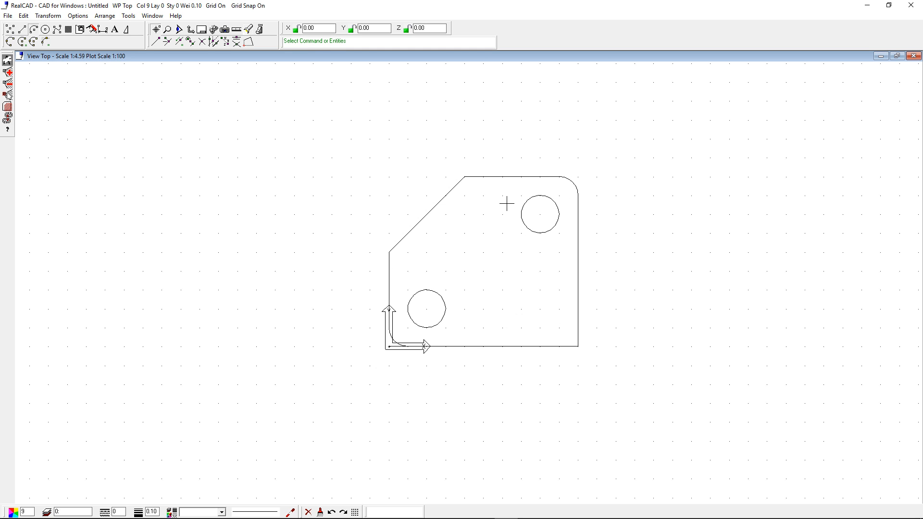
pyautogui.moveTo(489, 254); pyautogui.dragTo(447, 249, button='middle')
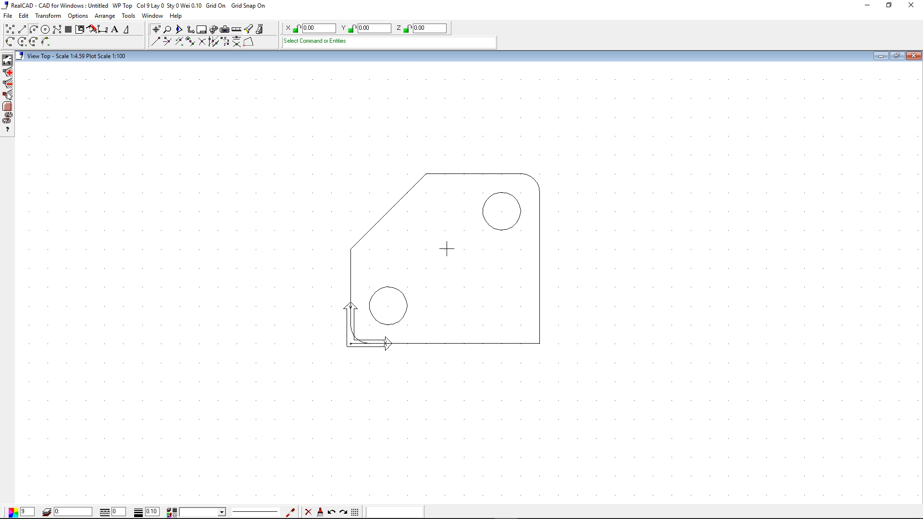
pyautogui.click(104, 30)
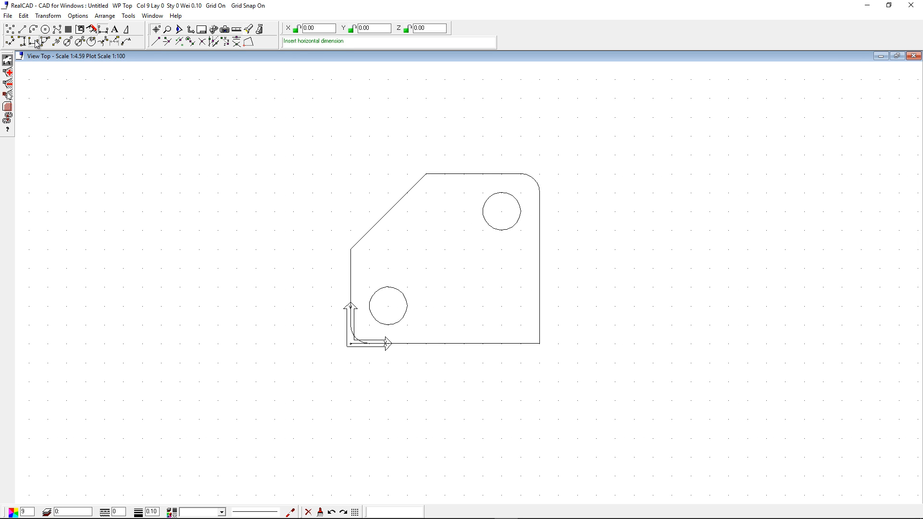
pyautogui.click(35, 43)
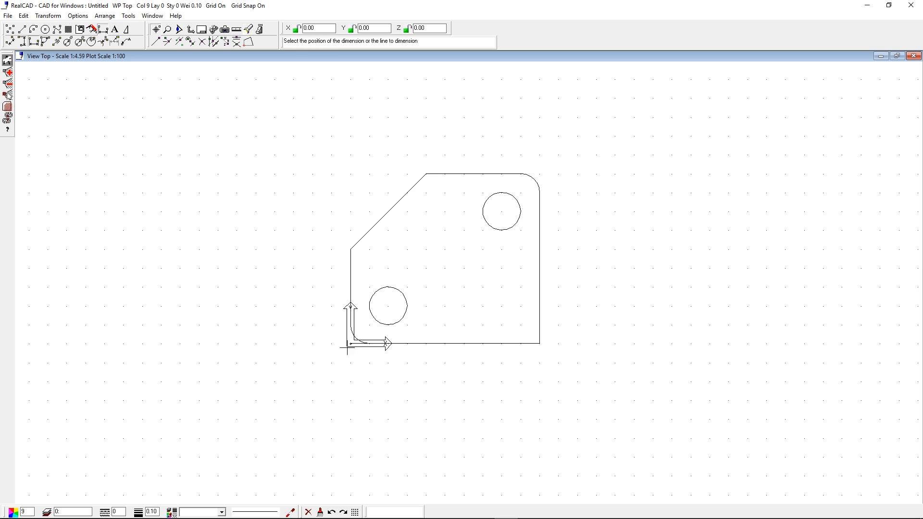
pyautogui.click(427, 343)
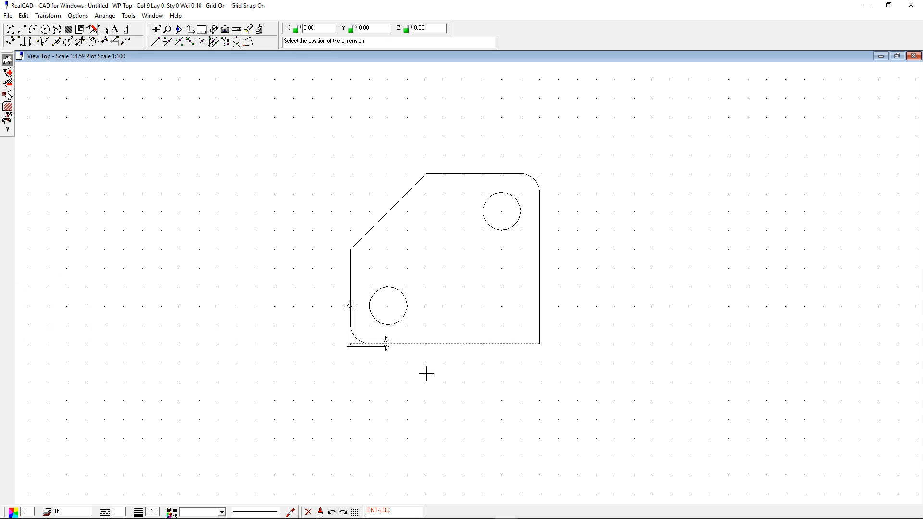
pyautogui.click(430, 400)
pyautogui.press('Escape')
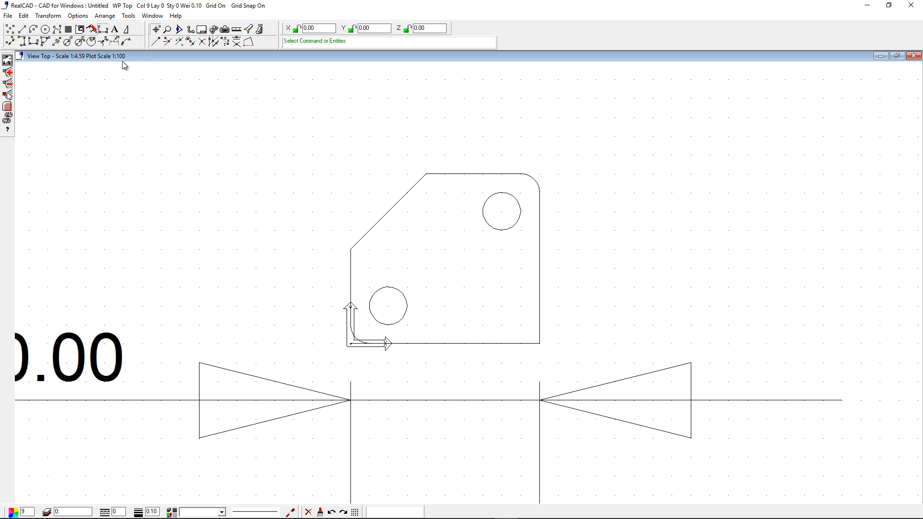
# Set the view's plot scale to 1:10, trying 1:1 first
pyautogui.click(179, 30)
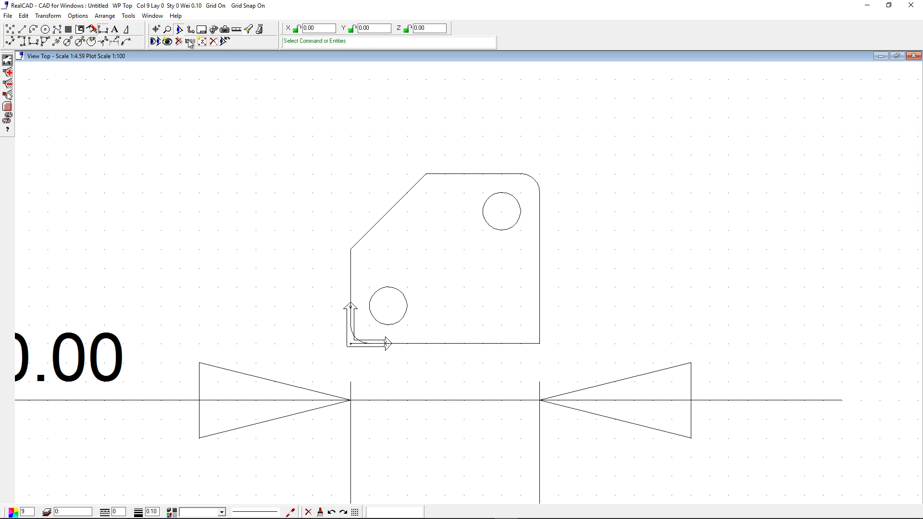
pyautogui.click(191, 41)
pyautogui.write('1')
pyautogui.click(86, 118)
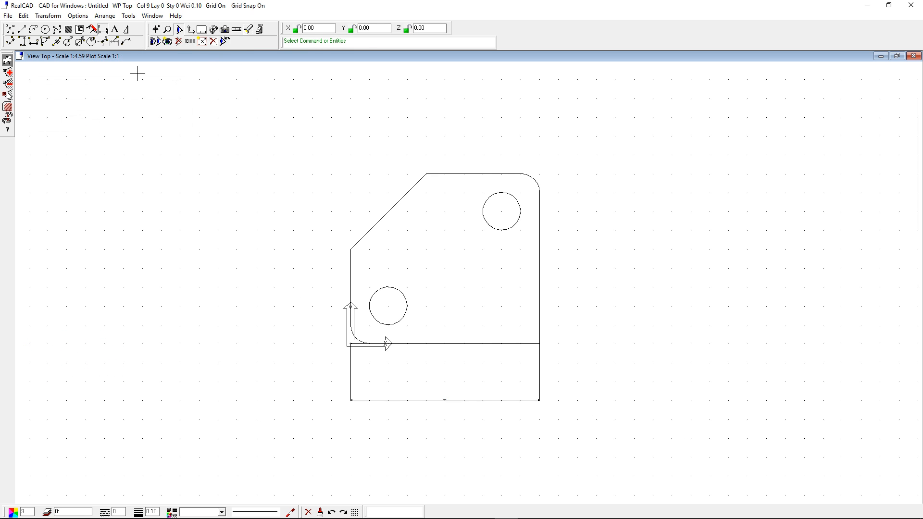
pyautogui.click(190, 42)
pyautogui.write('10')
pyautogui.click(73, 114)
# Change the terminator style of the bottom edge's horizontal dimension to Filled arrow
pyautogui.scroll(1, 403, 414)
pyautogui.doubleClick(405, 400)
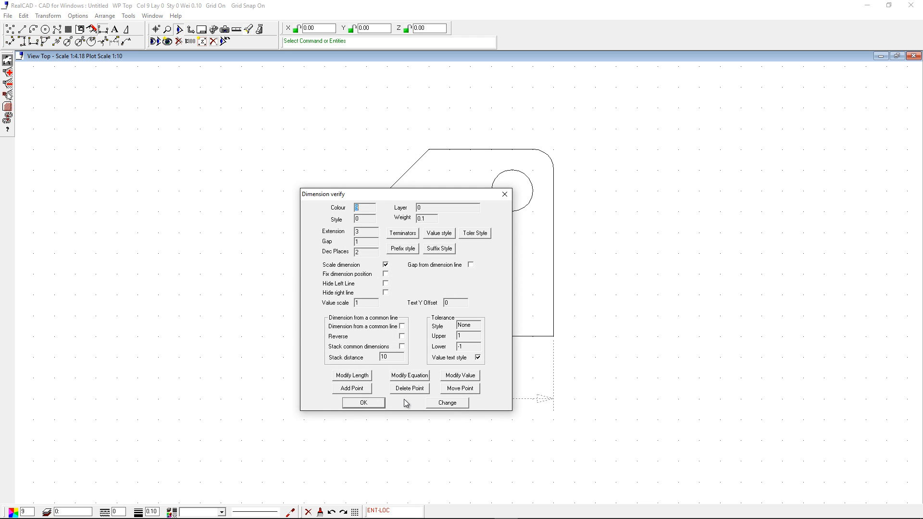
pyautogui.click(433, 407)
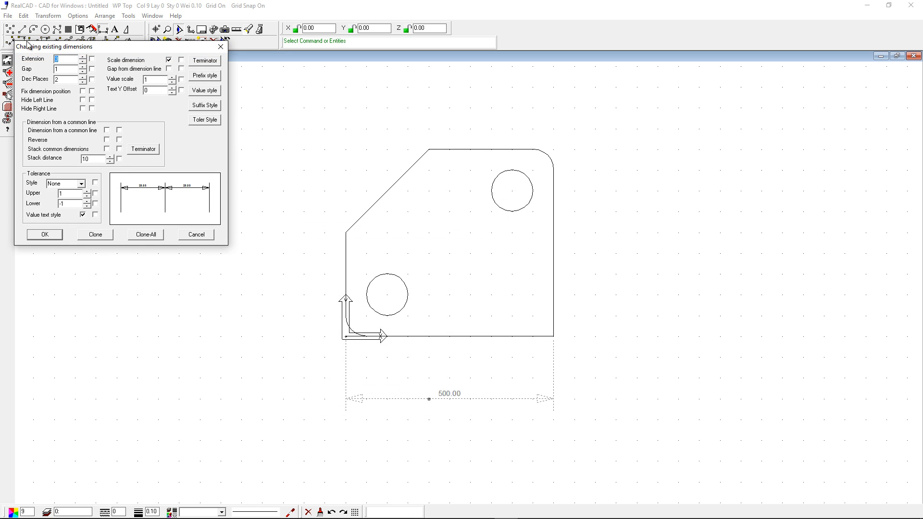
pyautogui.click(196, 63)
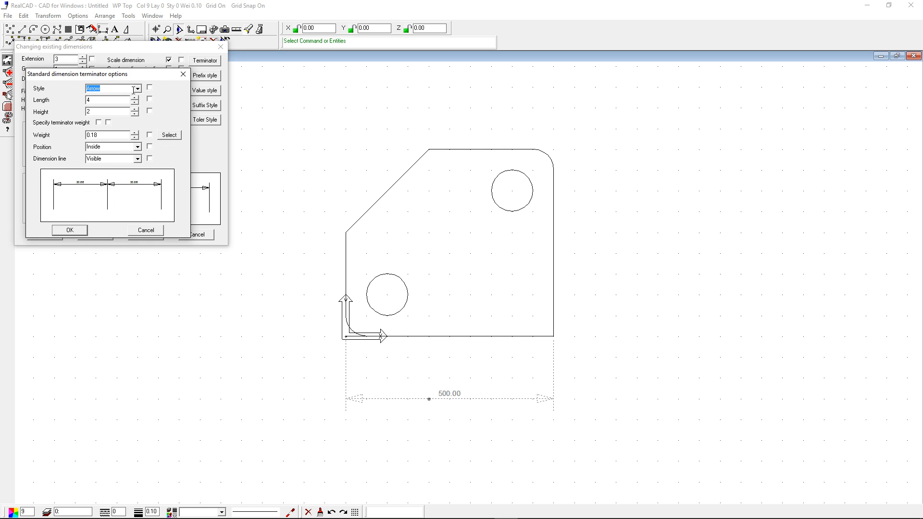
pyautogui.click(137, 89)
pyautogui.press('Down')
pyautogui.press('Down')
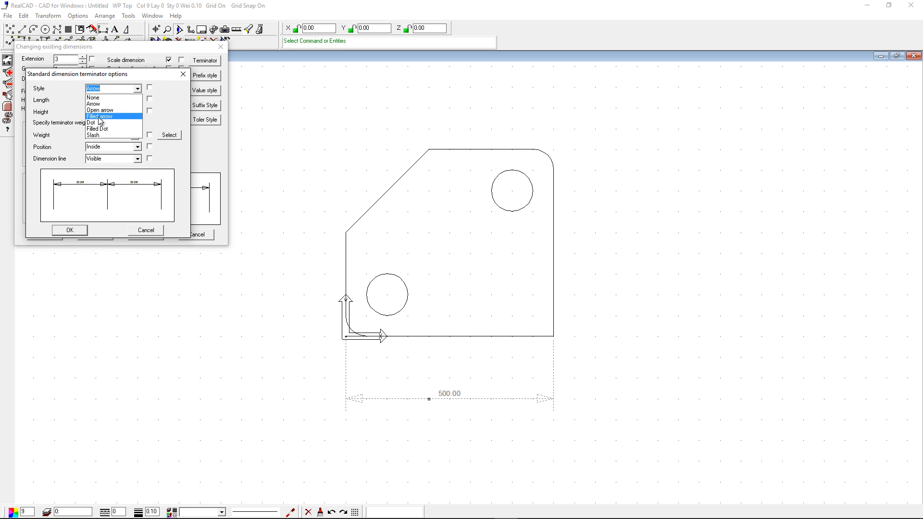
pyautogui.press('Return')
pyautogui.click(72, 234)
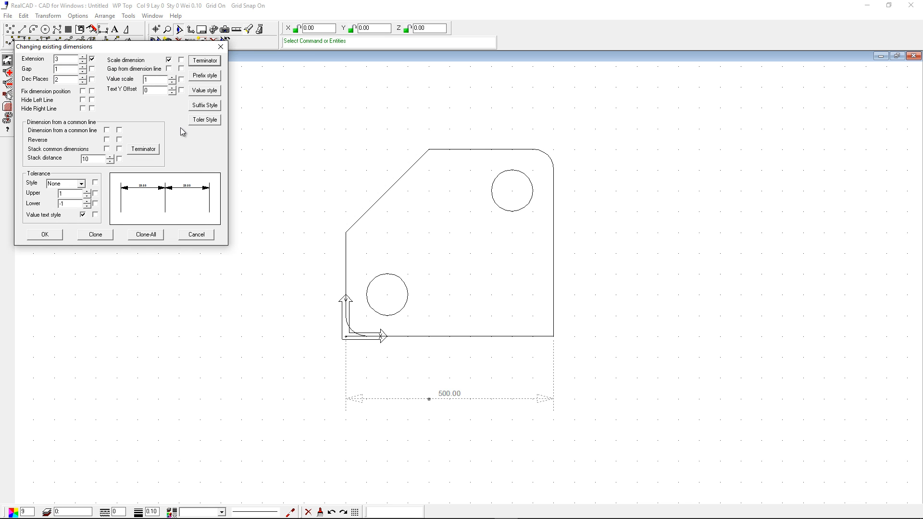
# Set the bottom dimension's decimal places to 0 and apply the changed dimension settings
pyautogui.click(205, 90)
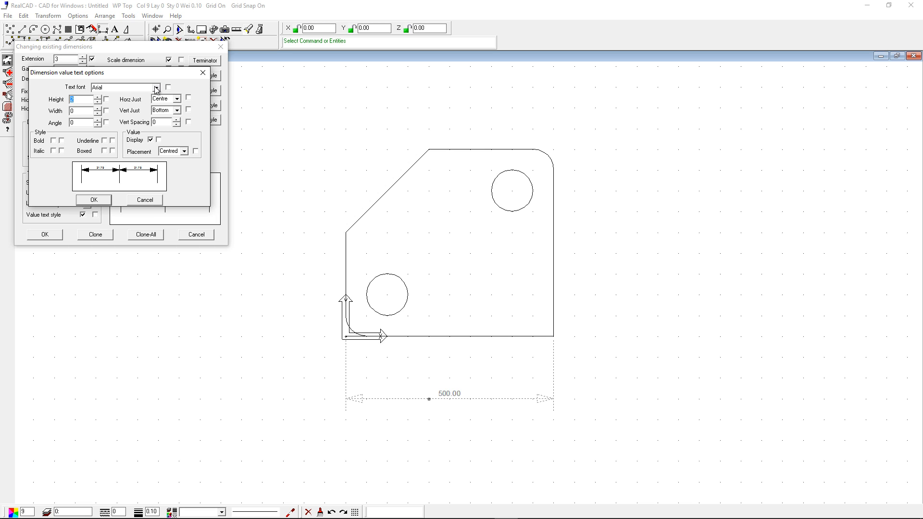
pyautogui.click(93, 200)
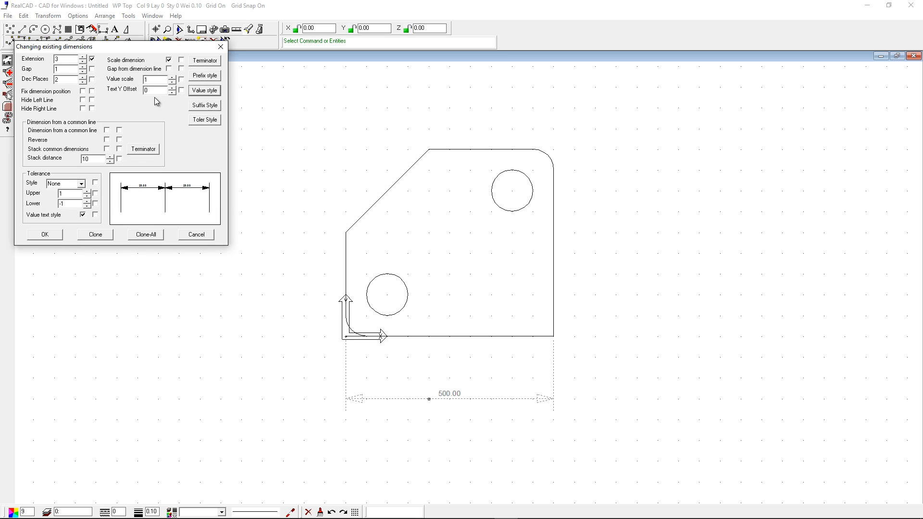
pyautogui.moveTo(59, 79); pyautogui.dragTo(36, 84)
pyautogui.write('0')
pyautogui.click(47, 236)
pyautogui.click(613, 354)
pyautogui.scroll(-2, 418, 396)
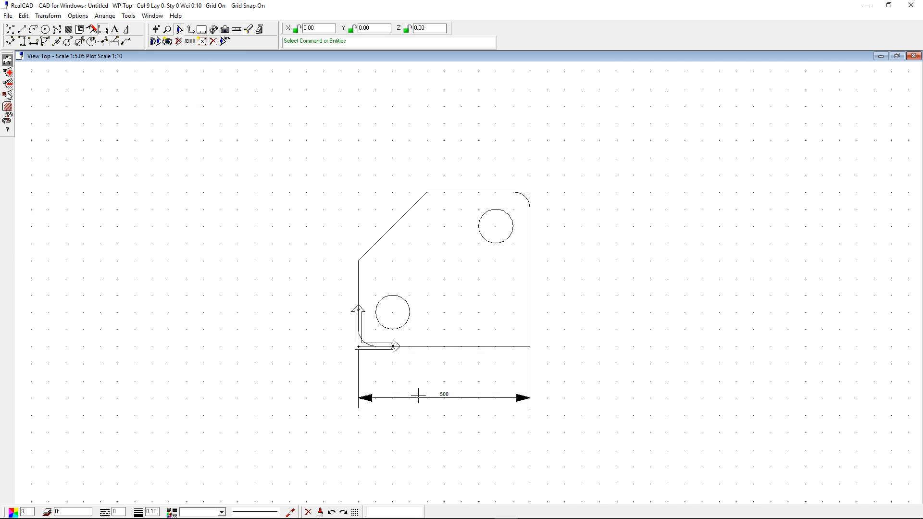
# Delete the horizontal dimension below the plate's bottom edge
pyautogui.scroll(4, 423, 400)
pyautogui.scroll(-1, 454, 335)
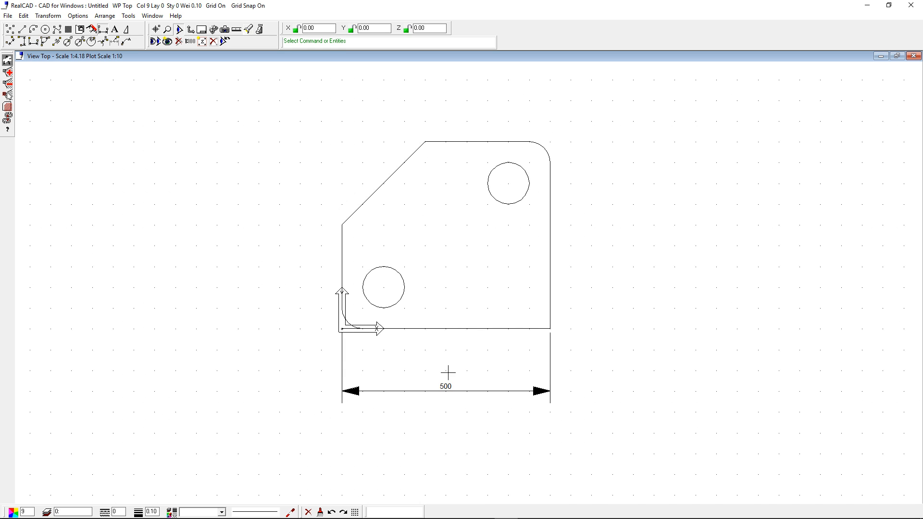
pyautogui.click(452, 392)
pyautogui.press('Delete')
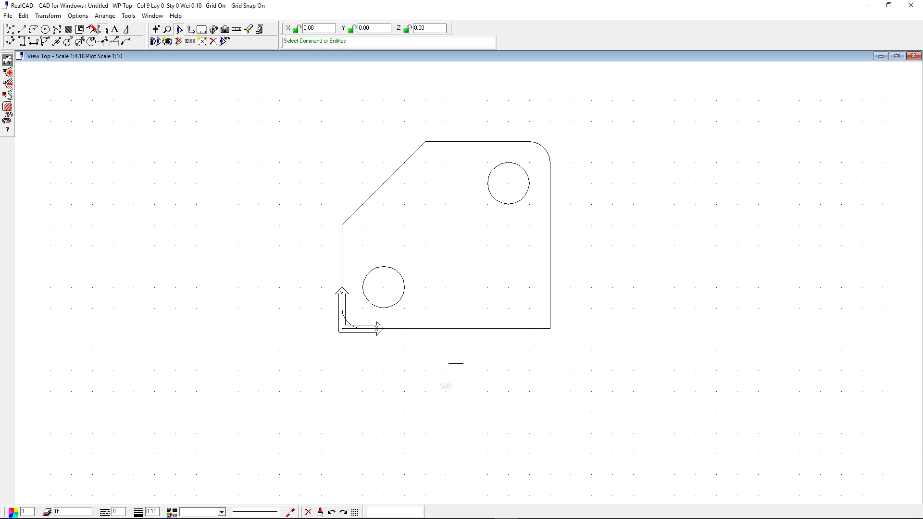
# Trim the plate's bottom edge back to the lower-left corner fillet
pyautogui.scroll(-1, 456, 364)
pyautogui.scroll(2, 327, 346)
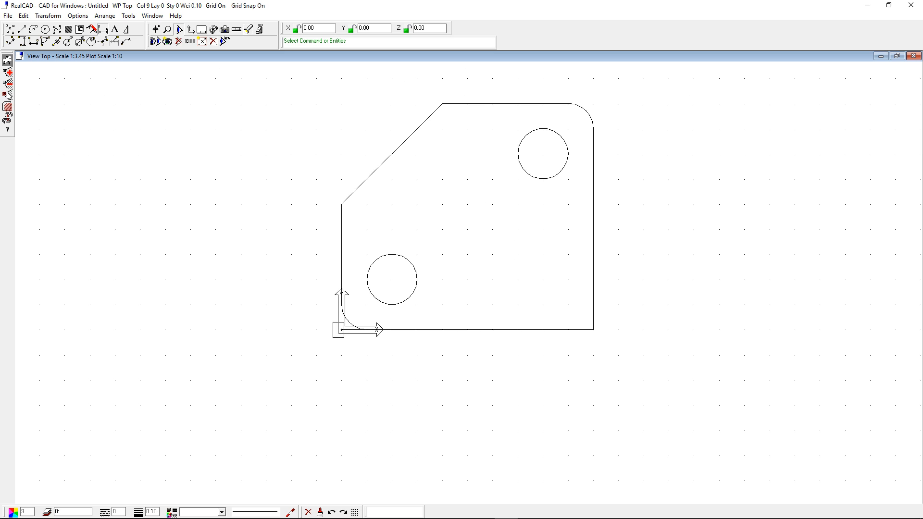
pyautogui.scroll(-1, 479, 338)
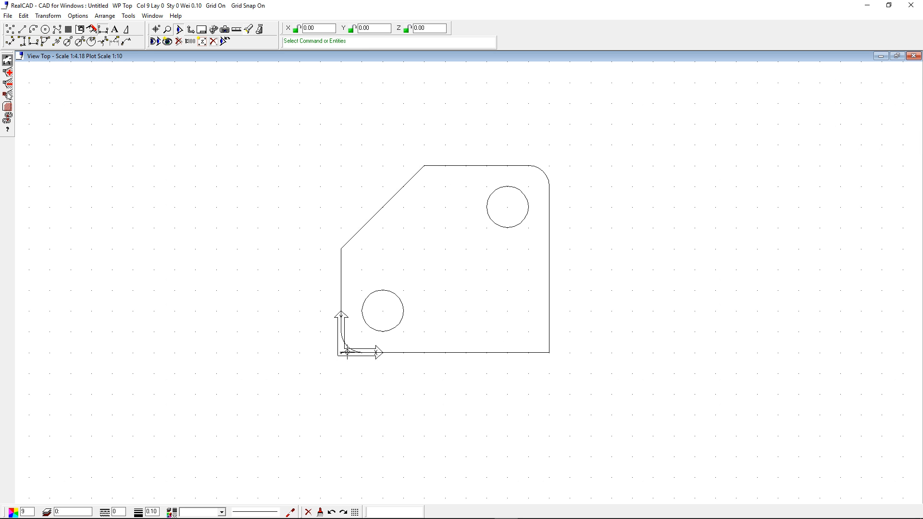
pyautogui.rightClick(348, 353)
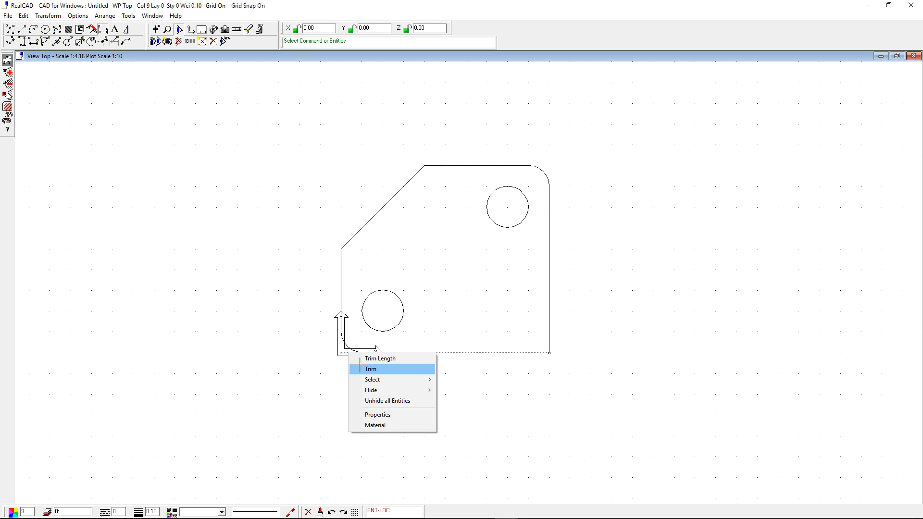
pyautogui.click(366, 369)
pyautogui.click(360, 352)
# Start a DXF export of the plate, accepting mm units, curve segment length 1 and text scale 0.67
pyautogui.scroll(-3, 401, 358)
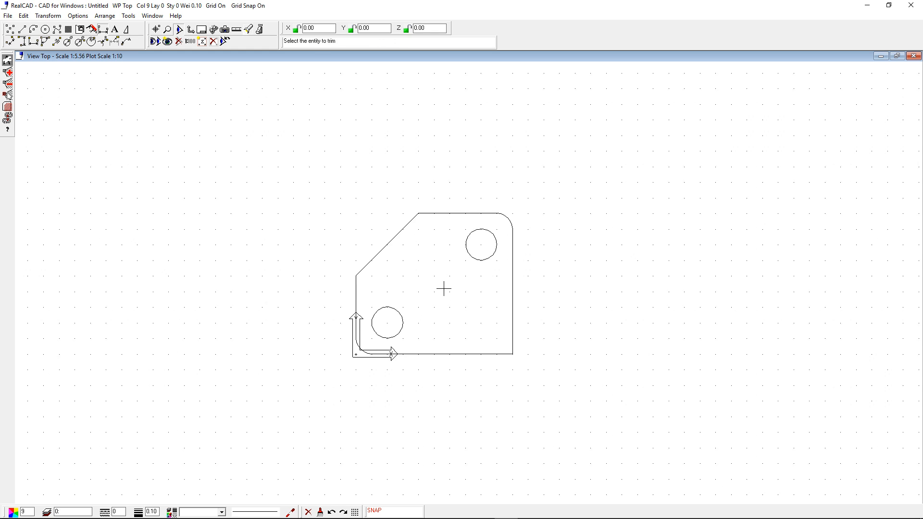
pyautogui.moveTo(443, 289); pyautogui.dragTo(411, 337, button='middle')
pyautogui.click(8, 16)
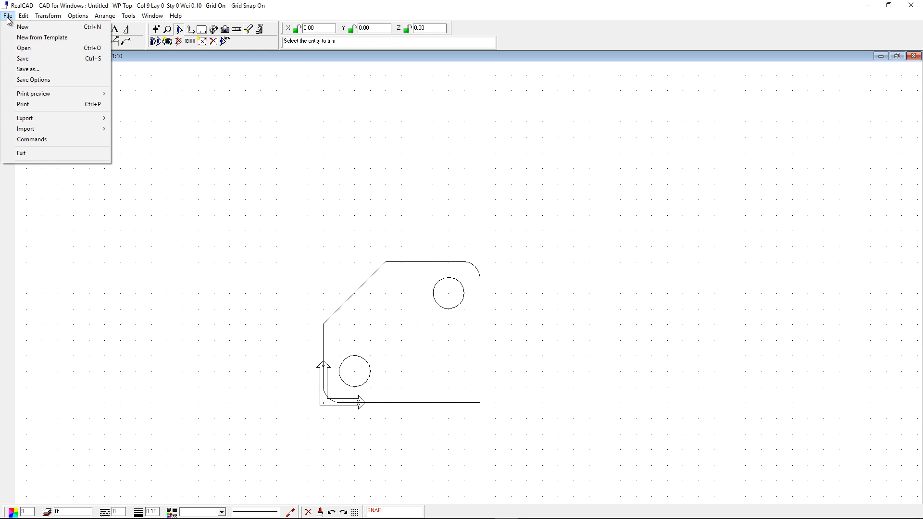
pyautogui.moveTo(54, 119)
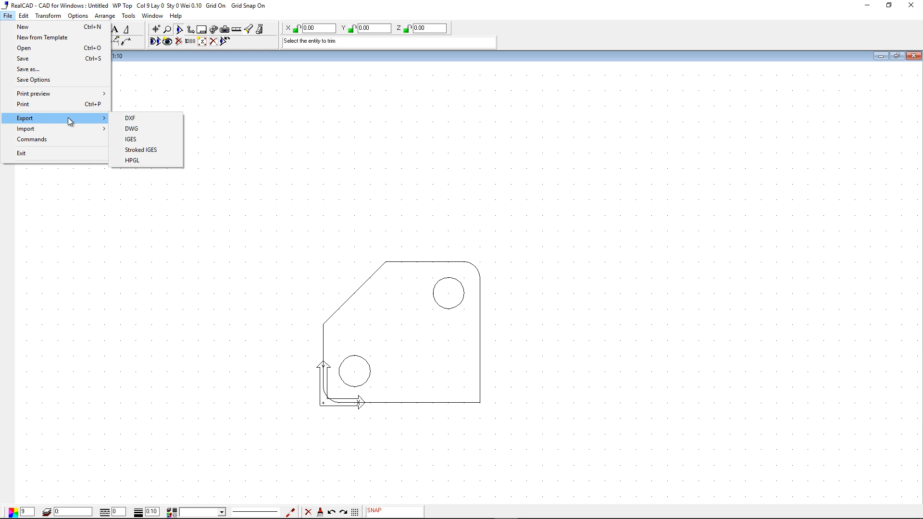
pyautogui.click(119, 121)
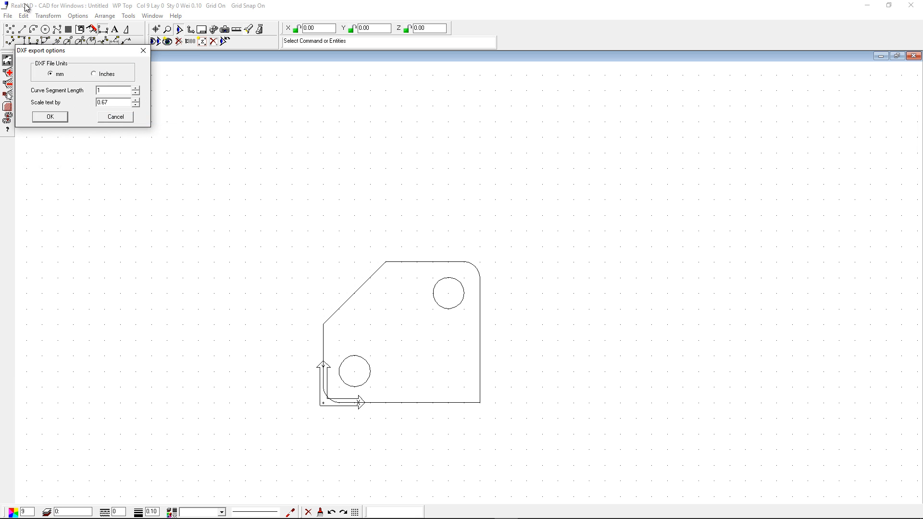
pyautogui.moveTo(69, 56); pyautogui.dragTo(150, 80)
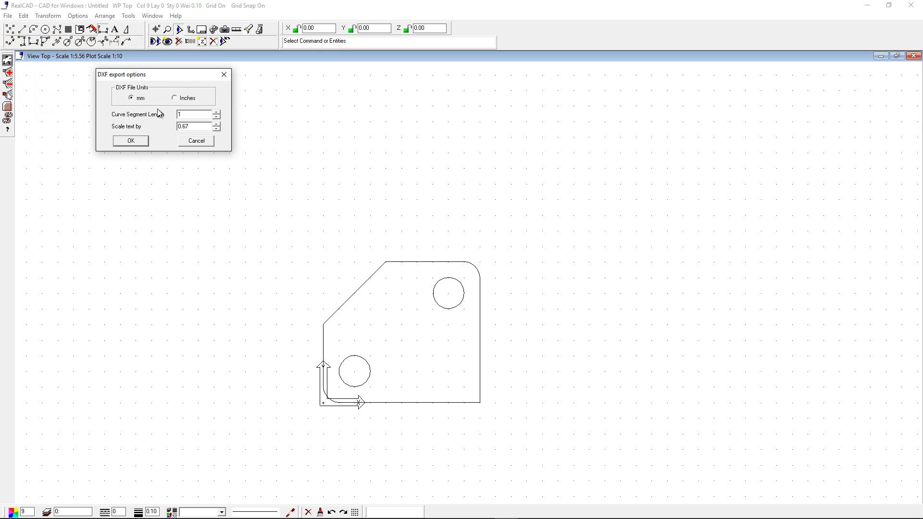
pyautogui.click(136, 144)
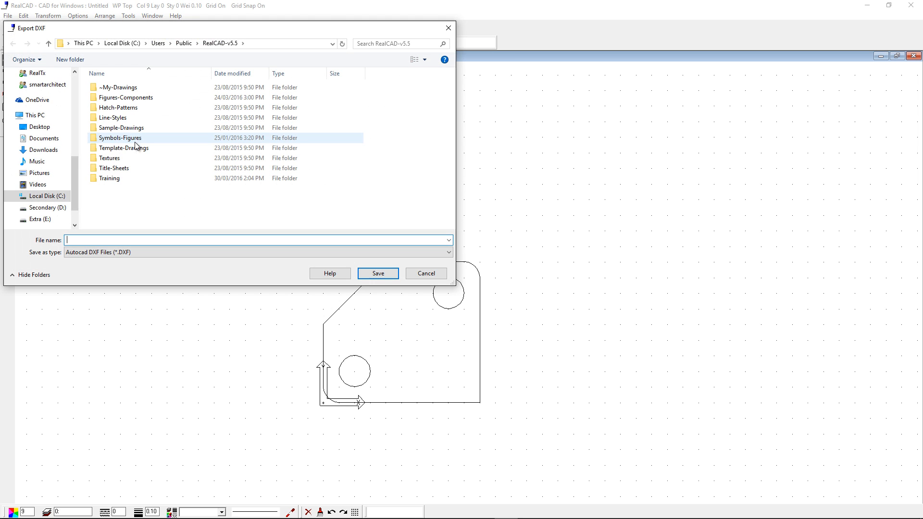
# Save the DXF export to the Desktop under the file name test
pyautogui.click(41, 89)
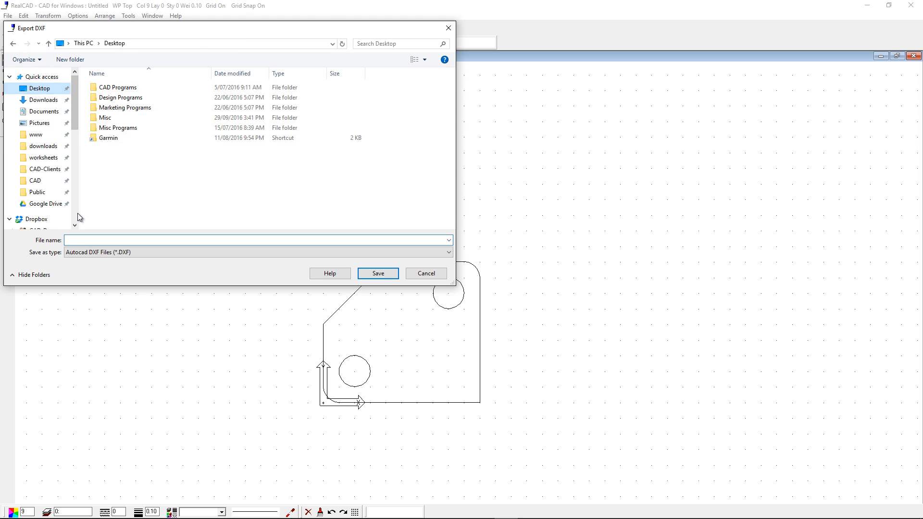
pyautogui.click(82, 241)
pyautogui.write('te')
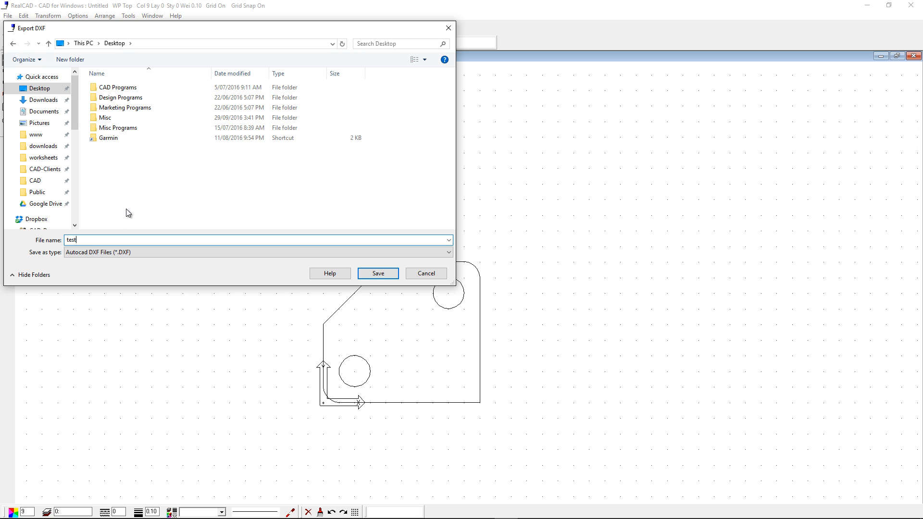
pyautogui.write('st')
pyautogui.click(380, 274)
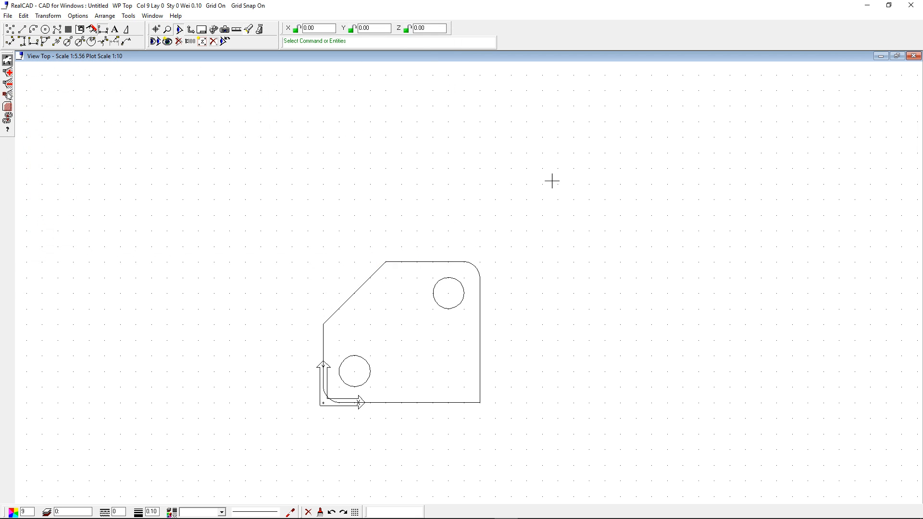